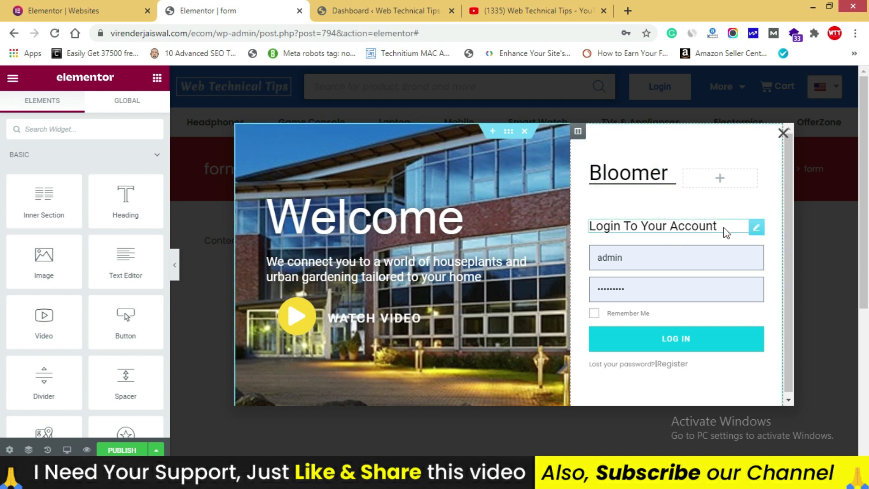
# Open the Login widget for editing, show its field labels and hide them again.
pyautogui.click(754, 227)
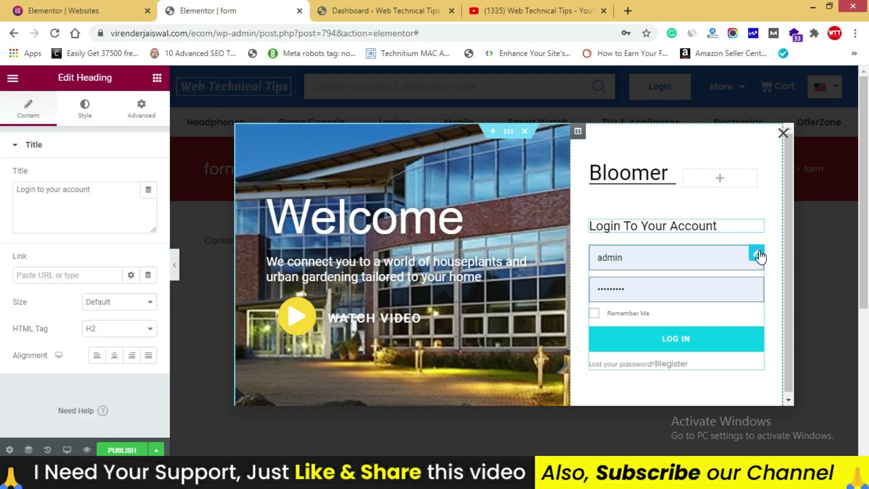
pyautogui.click(757, 255)
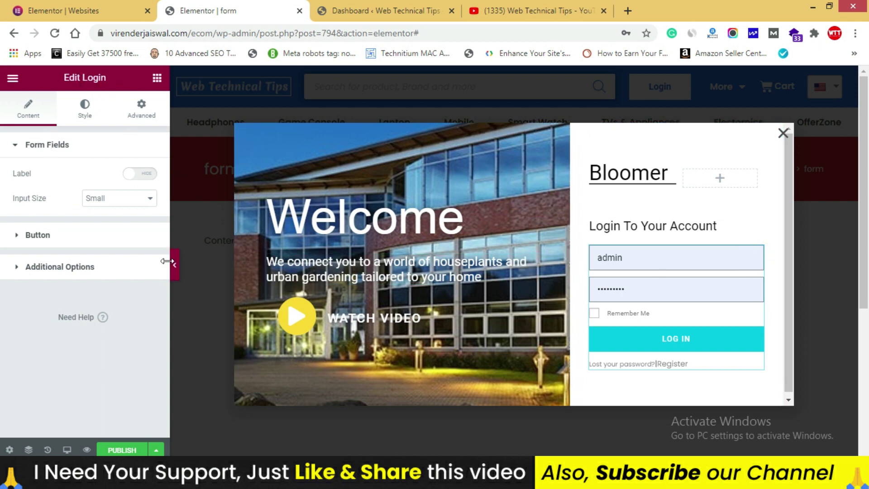
pyautogui.click(141, 176)
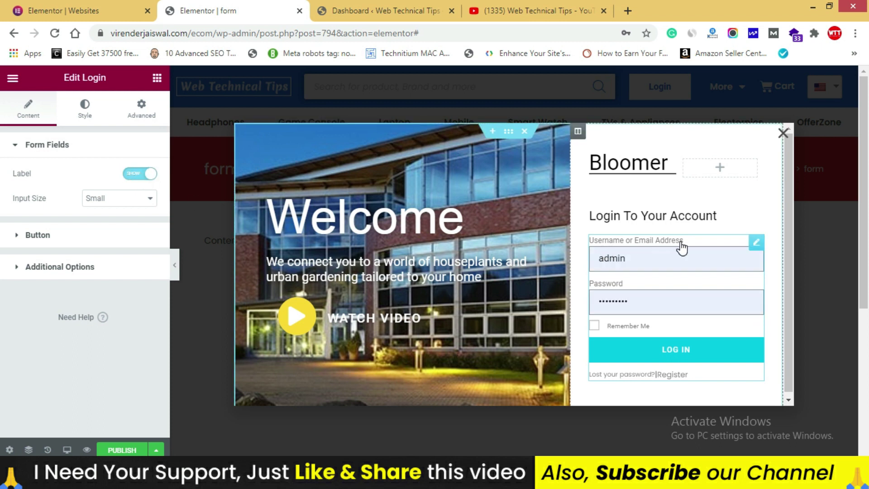
pyautogui.click(135, 177)
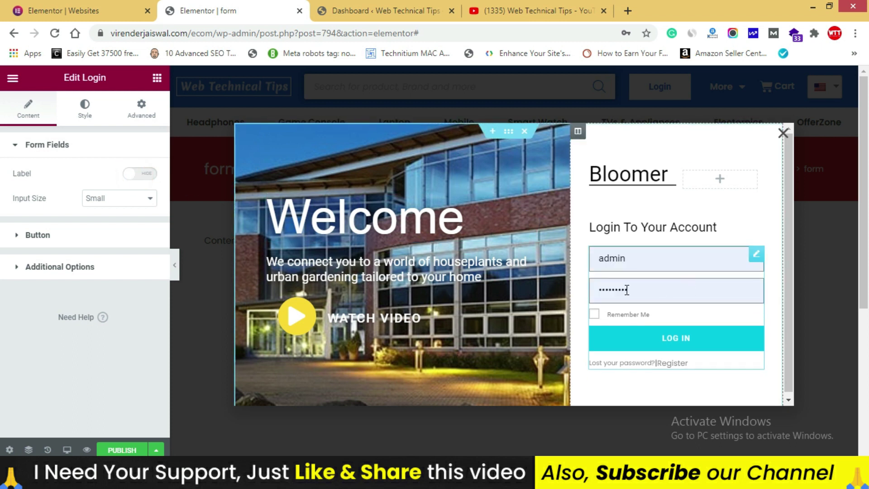
# Try the Medium and Small input sizes on the Login widget, ending with Extra Small.
pyautogui.click(130, 204)
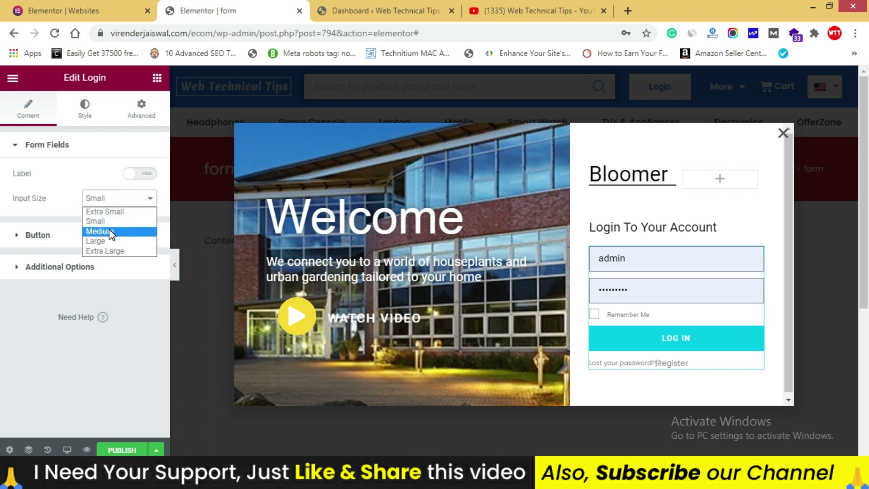
pyautogui.click(111, 232)
pyautogui.click(125, 203)
pyautogui.click(107, 221)
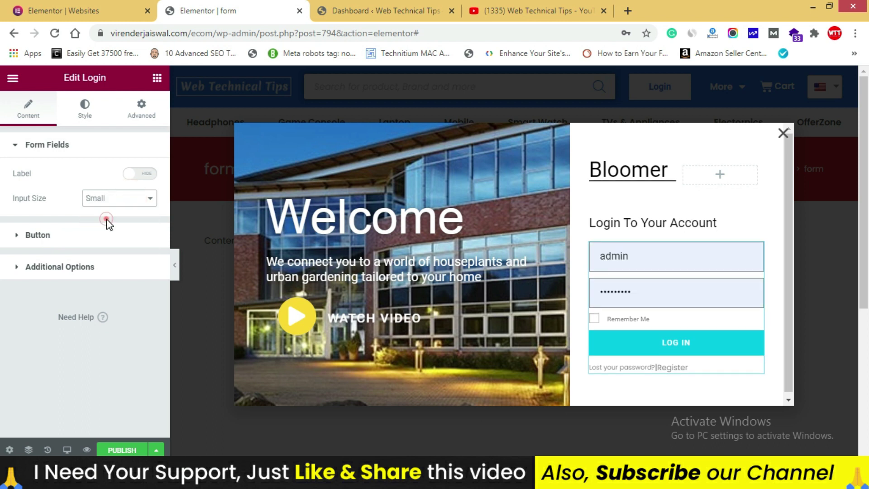
pyautogui.click(121, 201)
pyautogui.click(116, 212)
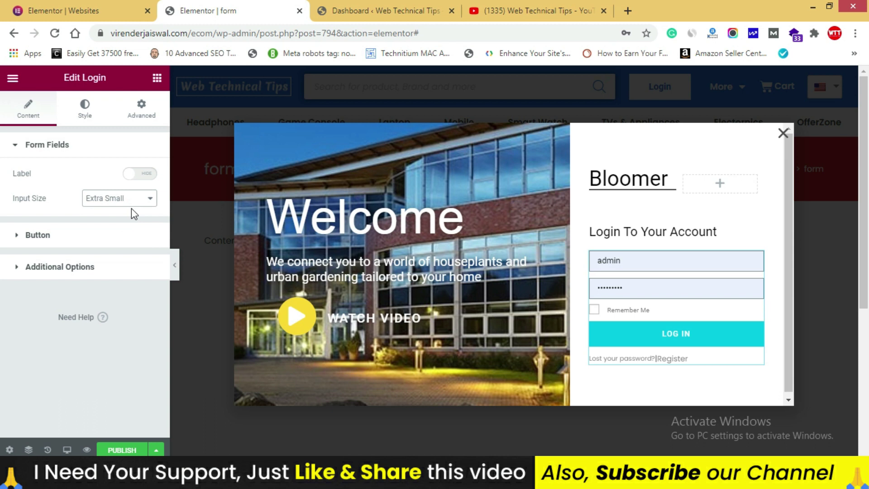
# Examine the Login widget's button settings, additional options including Custom Label, and its style and advanced settings.
pyautogui.click(28, 237)
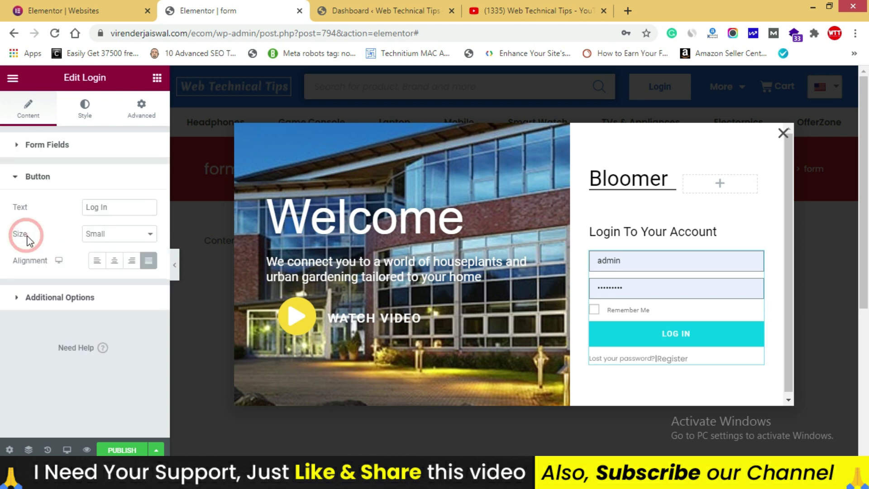
pyautogui.tripleClick(125, 205)
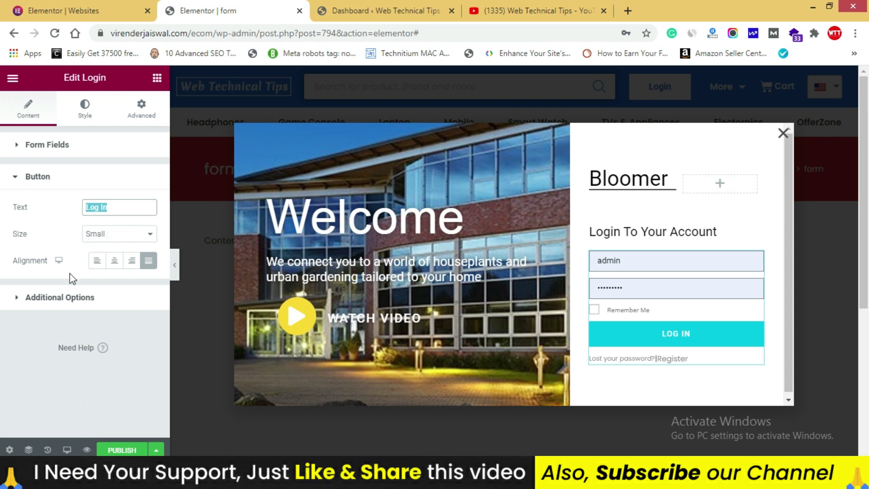
pyautogui.click(19, 296)
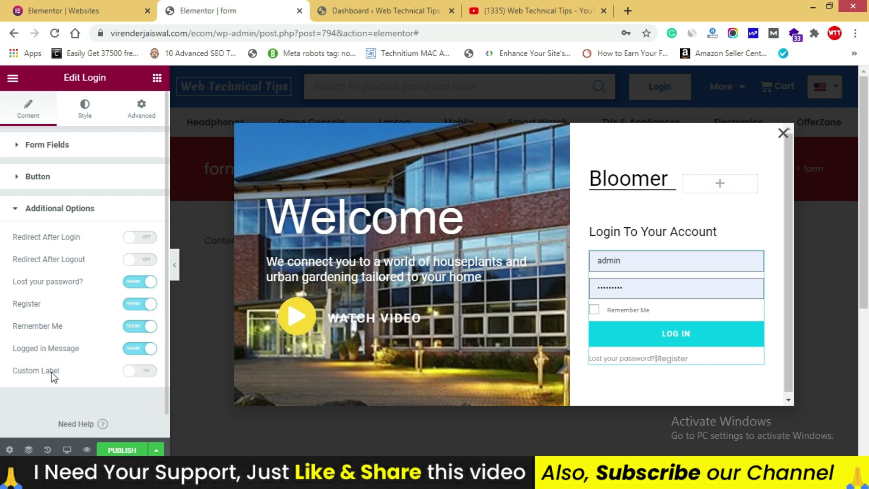
pyautogui.click(140, 371)
pyautogui.click(141, 372)
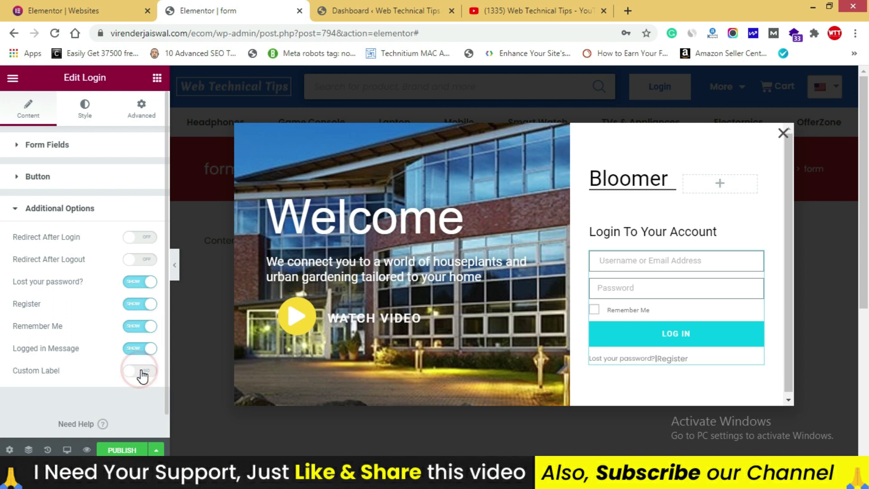
pyautogui.click(19, 209)
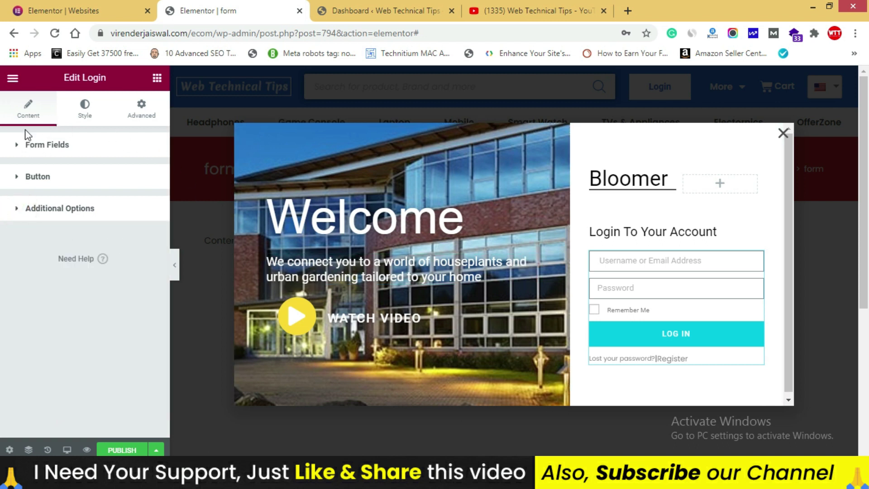
pyautogui.click(85, 111)
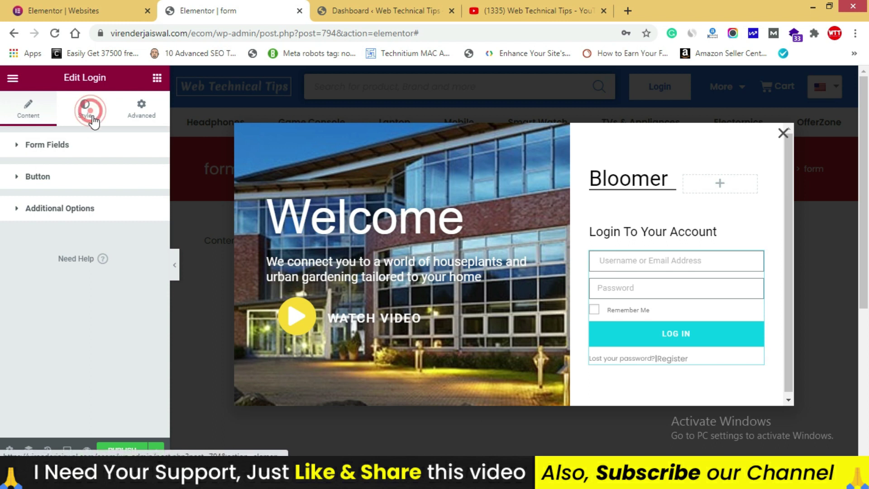
pyautogui.click(142, 120)
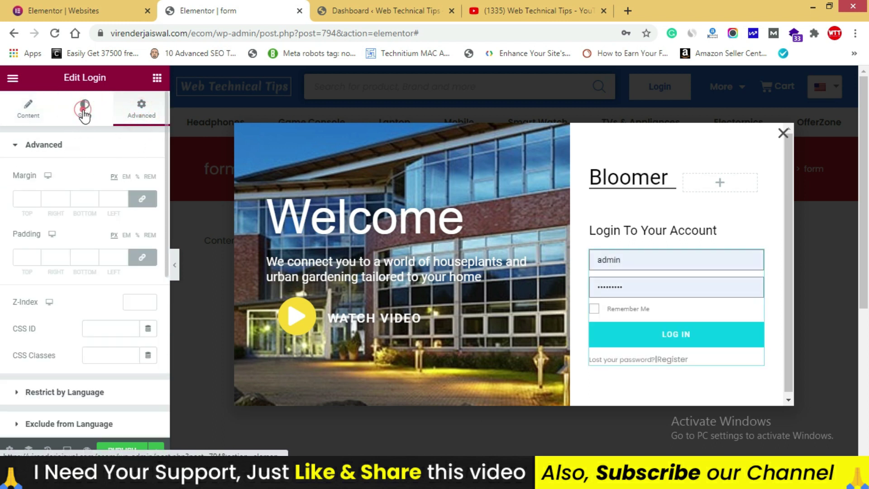
pyautogui.click(77, 110)
pyautogui.click(21, 110)
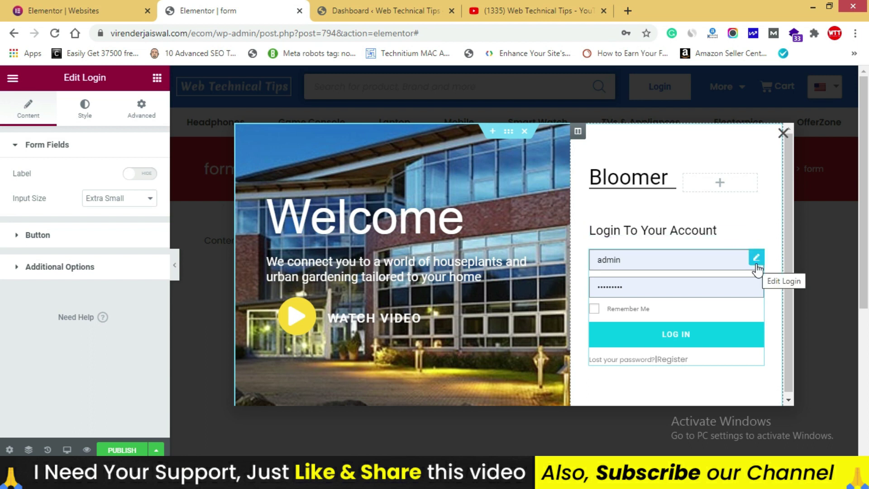
# Delete the Login widget and the "Login To Your Account" heading from the popup.
pyautogui.rightClick(757, 265)
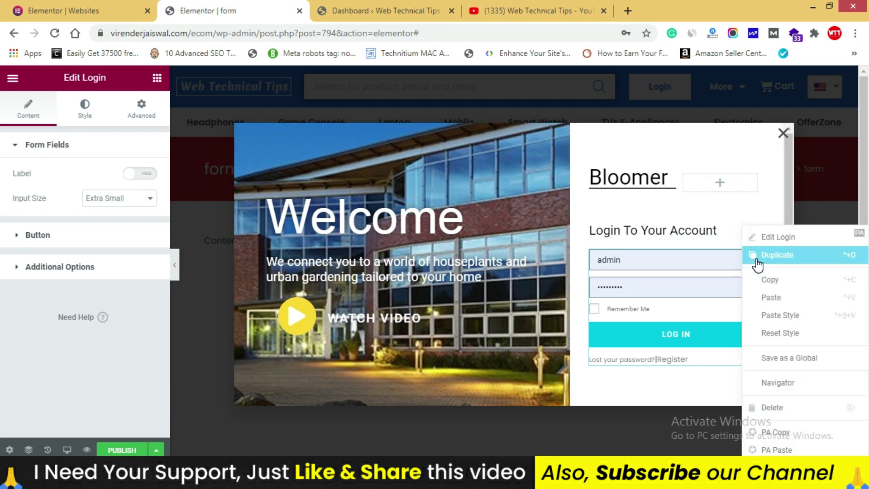
pyautogui.click(773, 409)
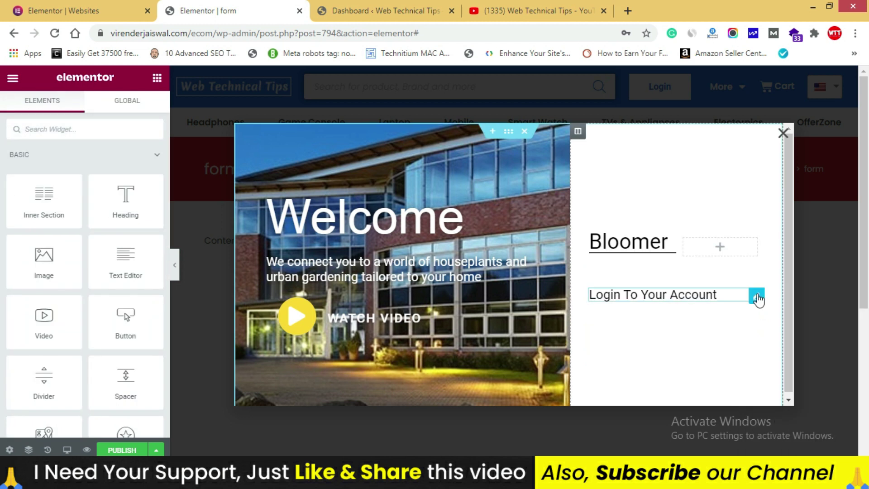
pyautogui.rightClick(756, 298)
pyautogui.click(804, 414)
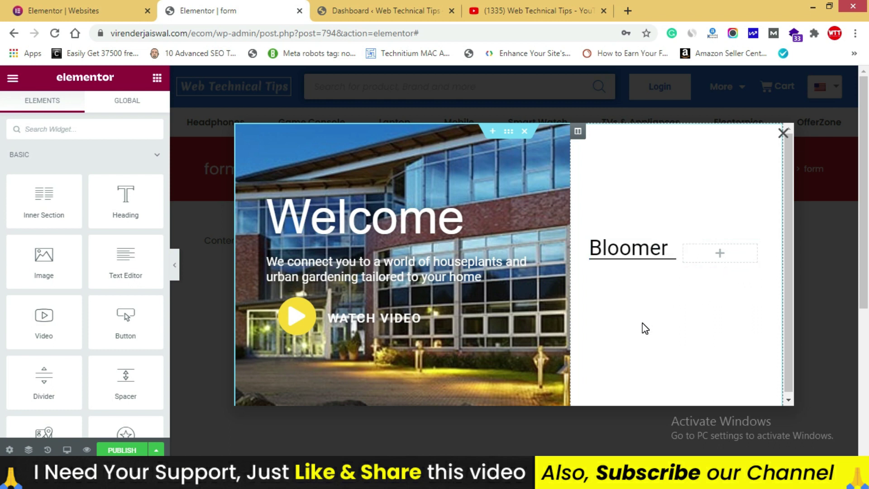
# Find the Form widget and place it below the "Bloomer" heading in the popup.
pyautogui.click(50, 129)
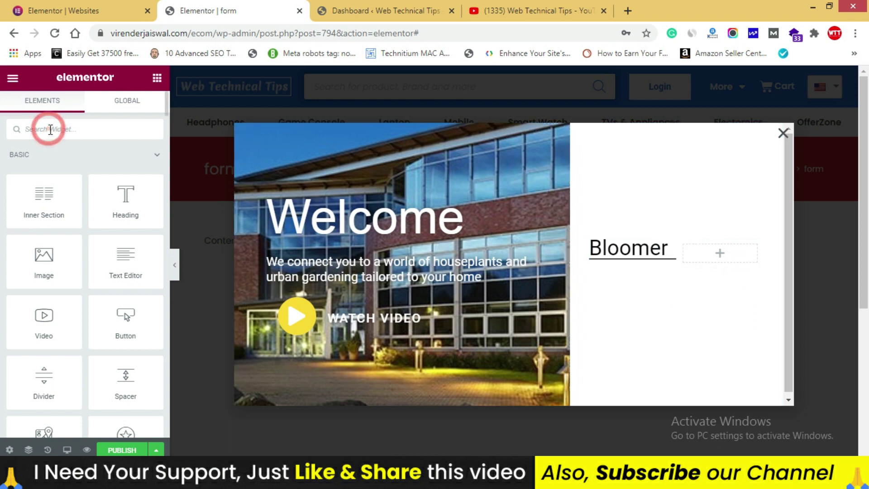
pyautogui.write('form')
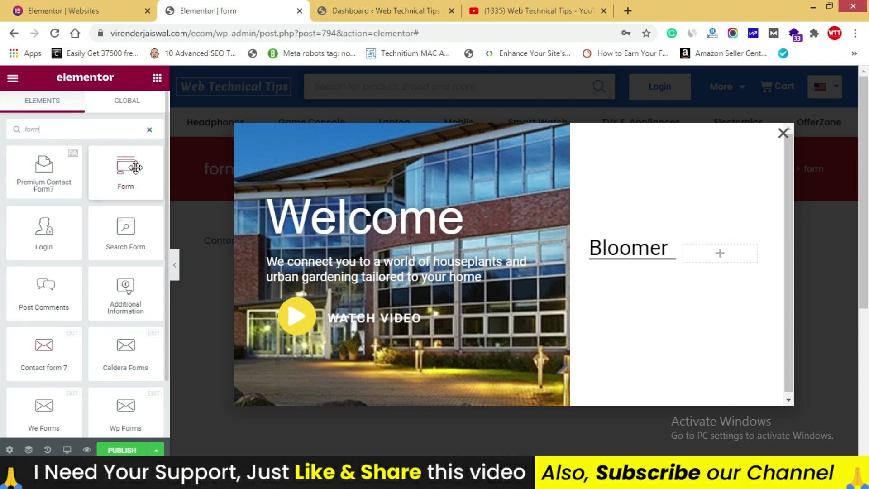
pyautogui.moveTo(134, 168); pyautogui.dragTo(610, 272)
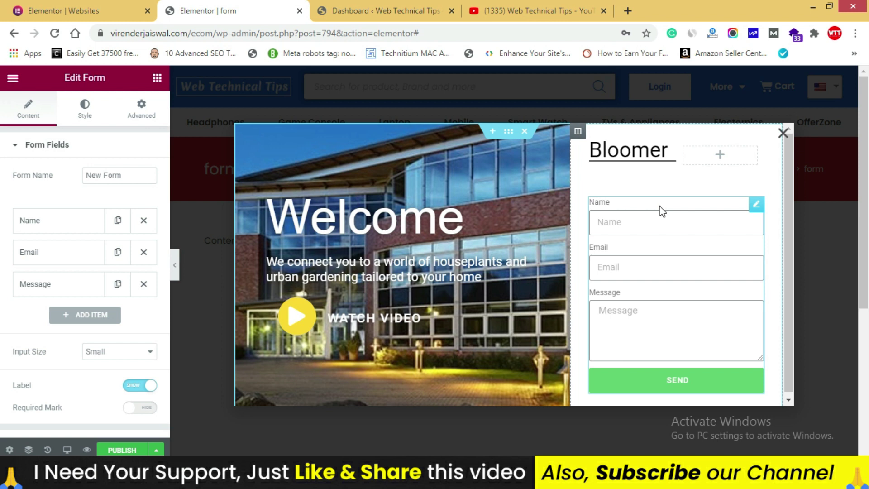
# Remove the Message field from the form and hide the field labels.
pyautogui.click(142, 285)
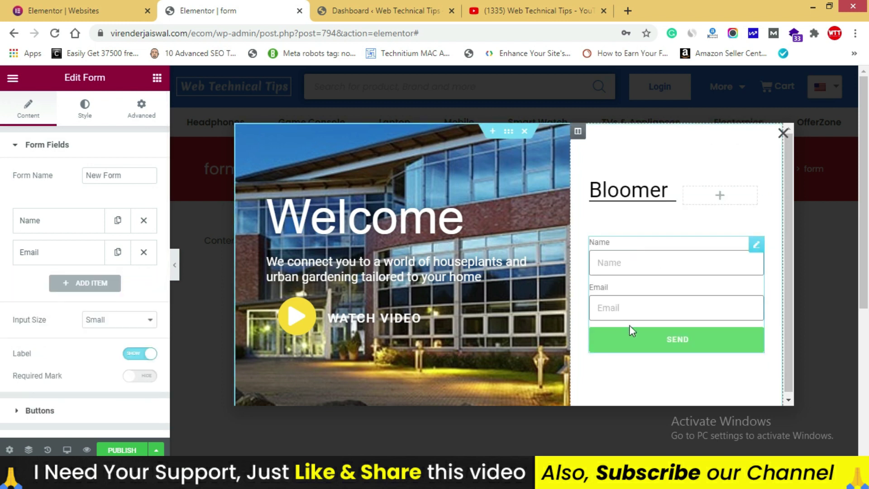
pyautogui.click(138, 358)
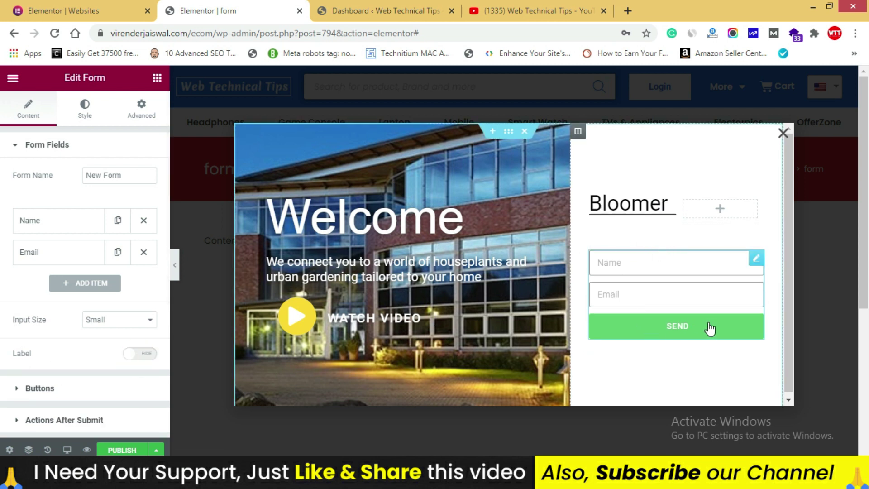
# Set the form's submit button text to "Subscribe".
pyautogui.click(16, 392)
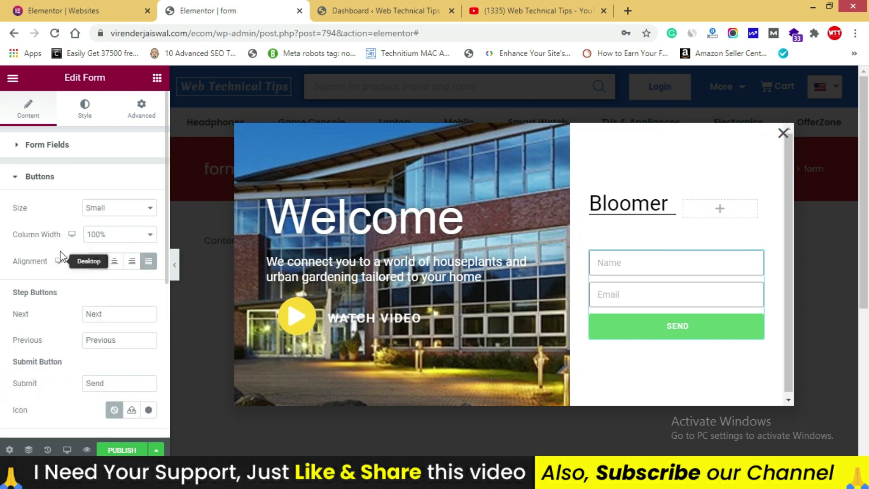
pyautogui.scroll(-2, 146, 335)
pyautogui.doubleClick(122, 320)
pyautogui.write('Subscribe')
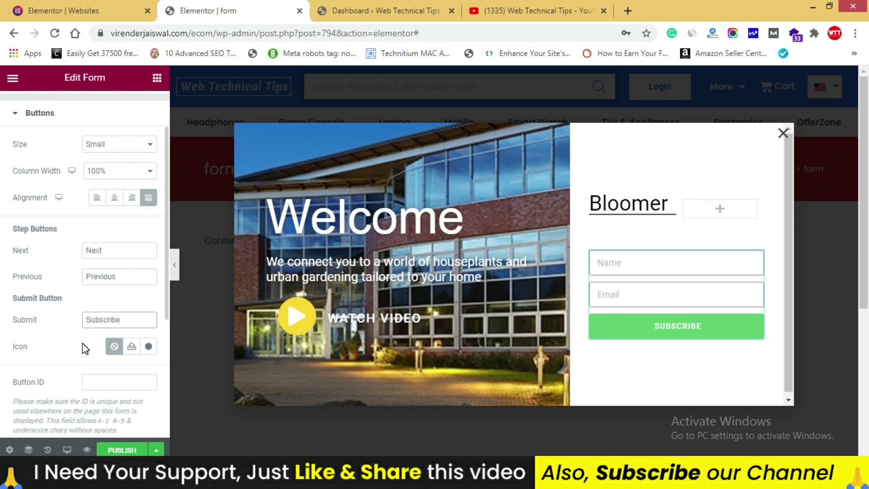
pyautogui.click(54, 114)
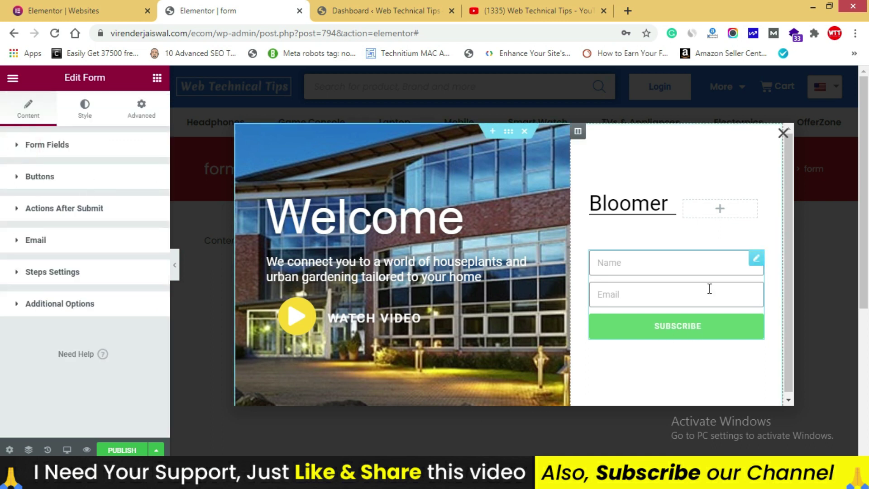
# Set the form buttons' typography size to 20 px.
pyautogui.click(86, 112)
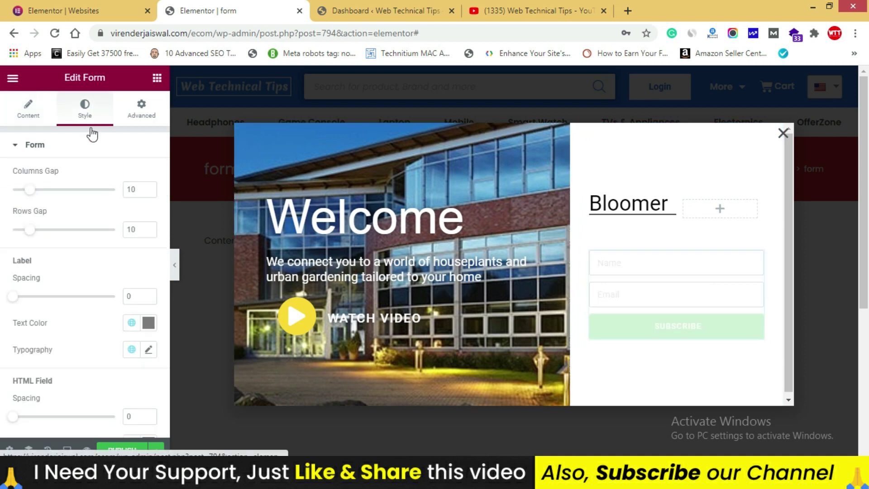
pyautogui.scroll(-5, 9, 190)
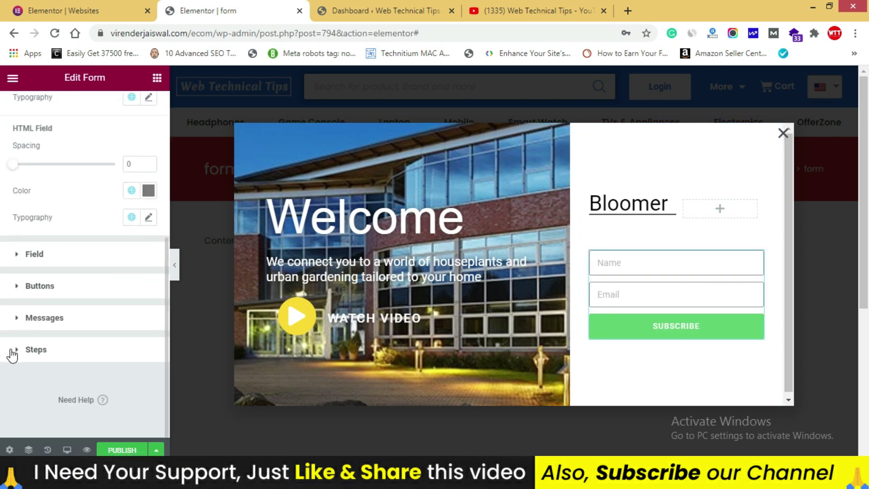
pyautogui.click(19, 286)
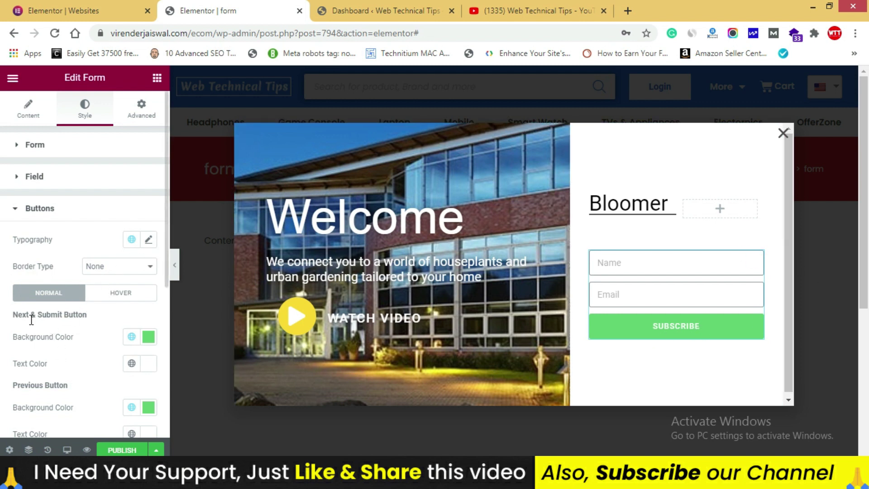
pyautogui.scroll(-3, 4, 330)
pyautogui.scroll(3, 4, 328)
pyautogui.click(149, 240)
pyautogui.click(123, 344)
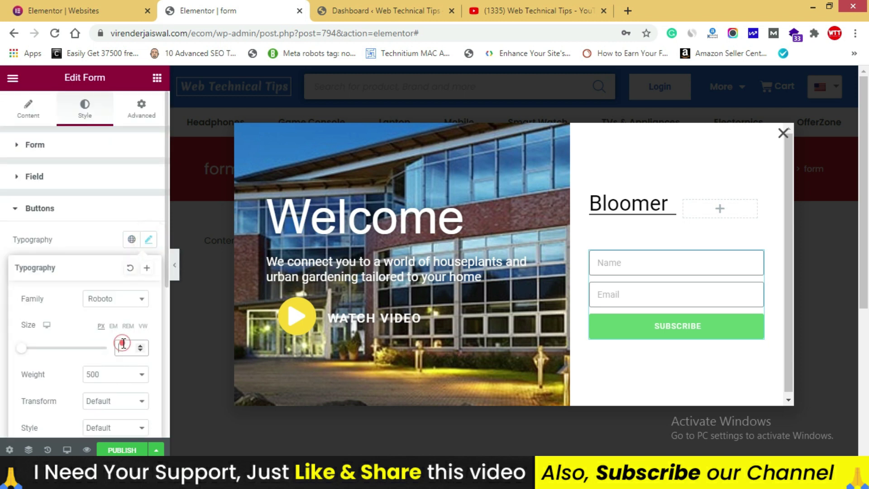
pyautogui.write('20')
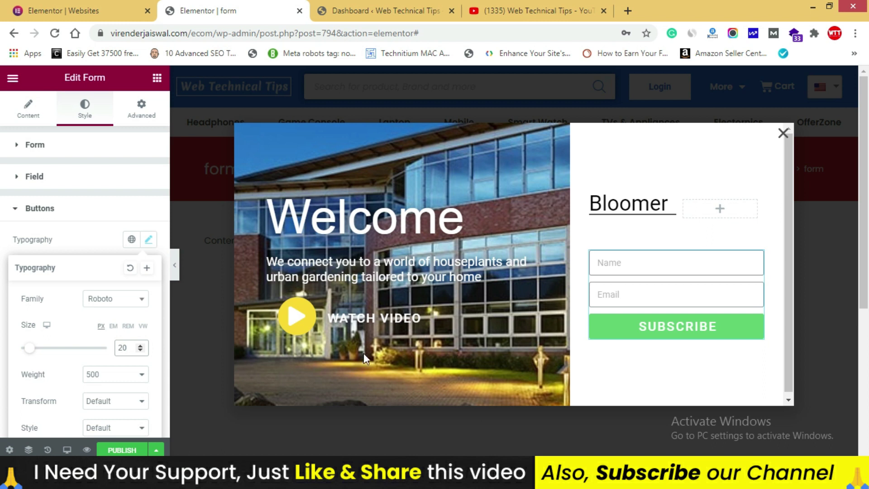
pyautogui.click(94, 244)
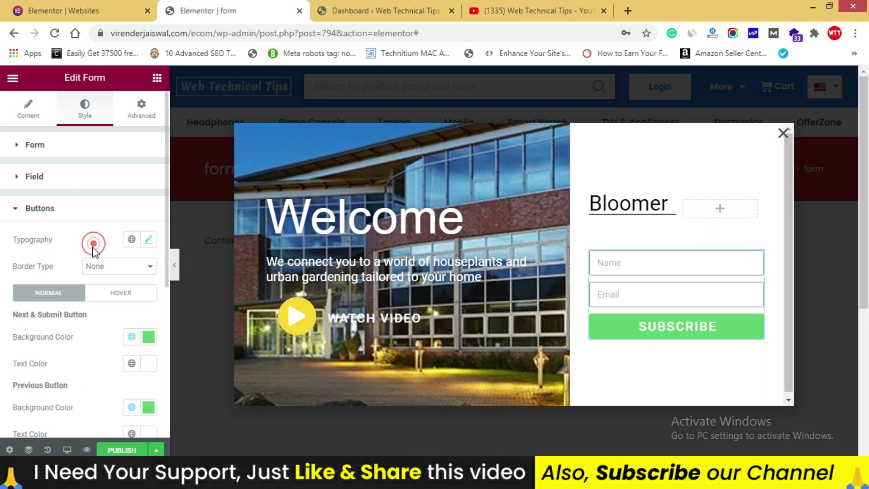
# Set the hover background color of the form's Next & Submit button to red #FF5D5D.
pyautogui.click(131, 293)
pyautogui.click(148, 338)
pyautogui.moveTo(167, 253); pyautogui.dragTo(178, 154)
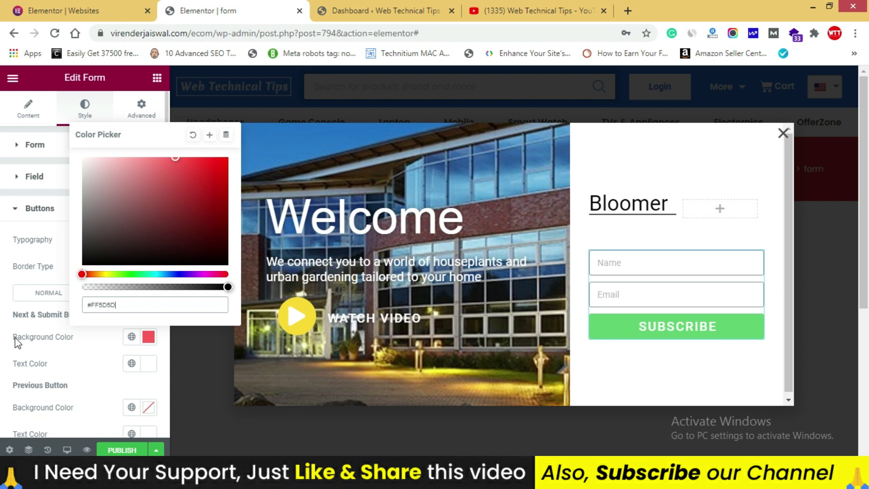
pyautogui.click(18, 322)
# Set the normal-state background color of the form's Next & Submit button to black #000000.
pyautogui.click(49, 293)
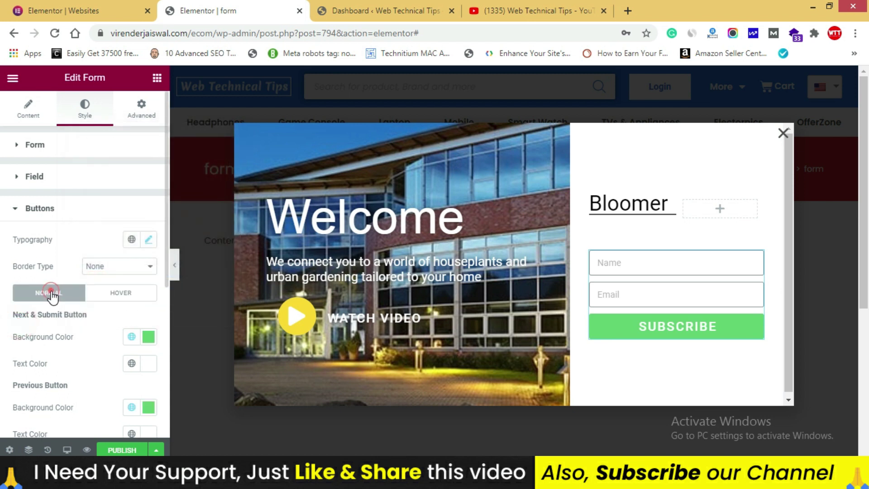
pyautogui.click(148, 338)
pyautogui.moveTo(151, 192); pyautogui.dragTo(44, 300)
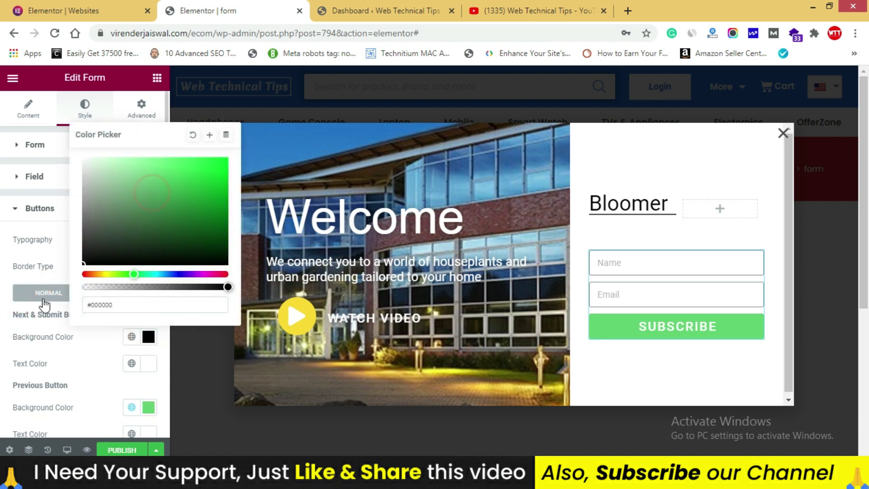
pyautogui.click(9, 350)
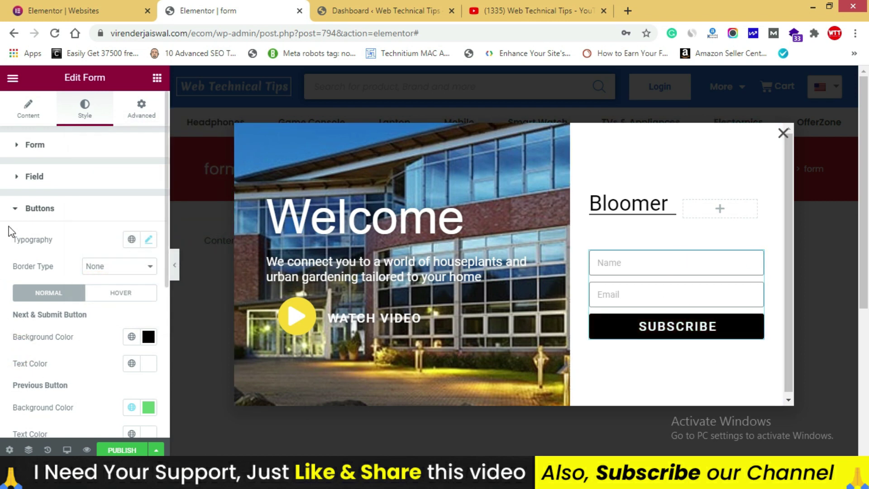
pyautogui.click(16, 208)
# Add ConvertKit to the form's actions after submit alongside Email, and open the ConvertKit settings.
pyautogui.click(702, 338)
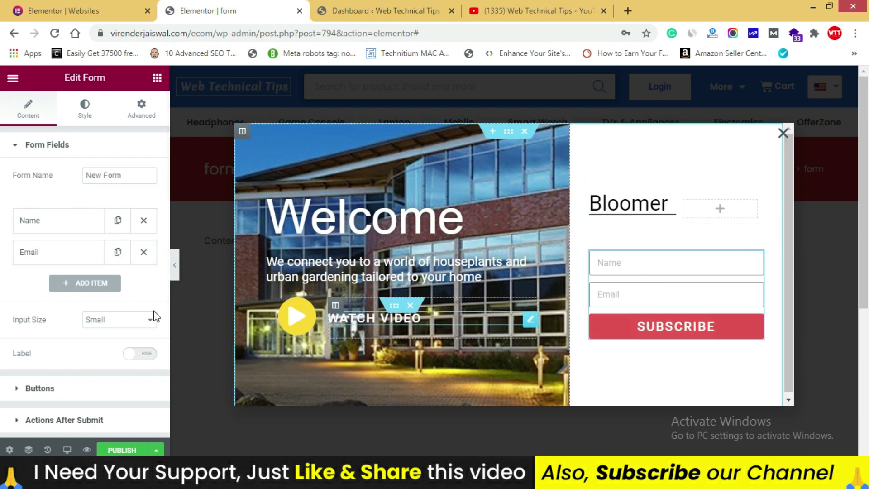
pyautogui.scroll(-4, 6, 271)
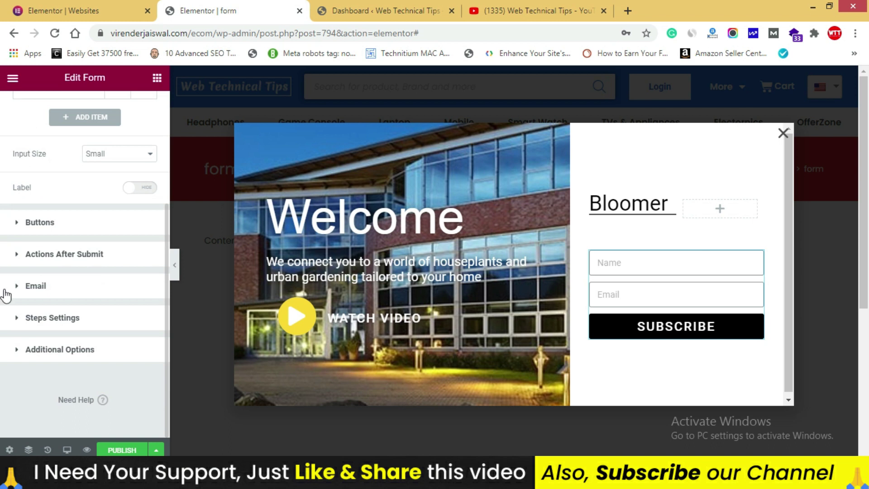
pyautogui.click(18, 254)
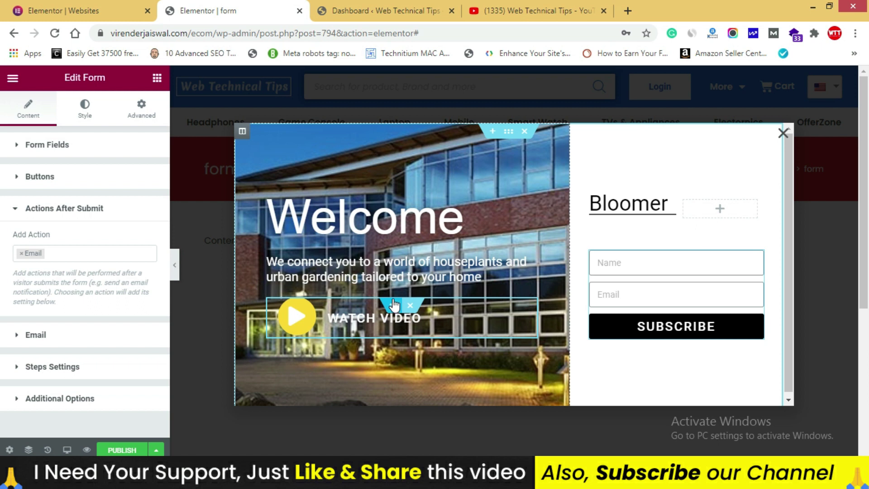
pyautogui.click(51, 253)
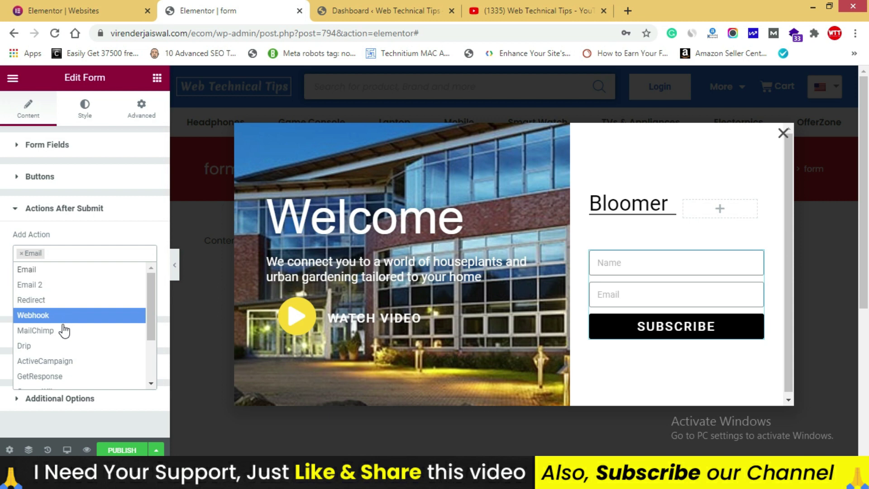
pyautogui.scroll(-2, 78, 333)
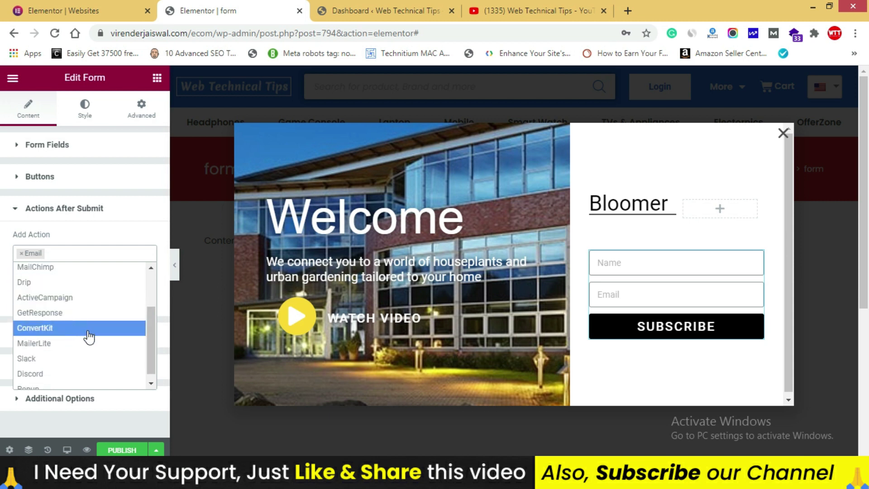
pyautogui.scroll(-1, 81, 347)
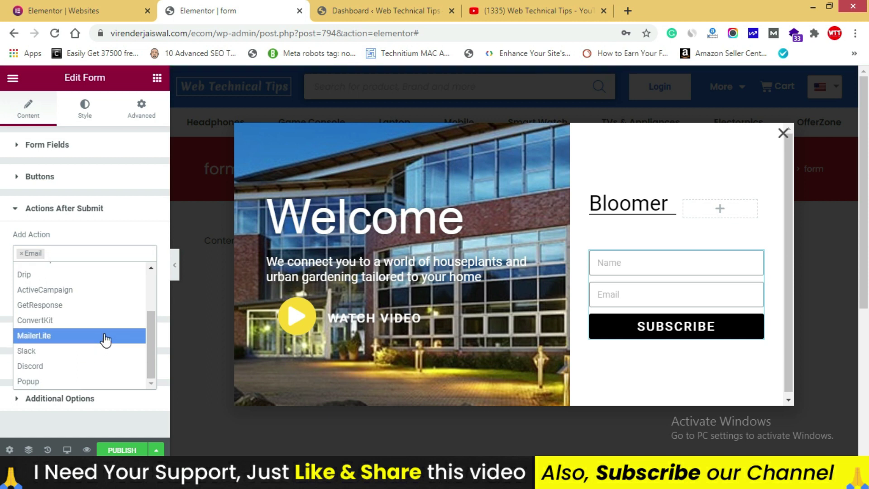
pyautogui.click(76, 320)
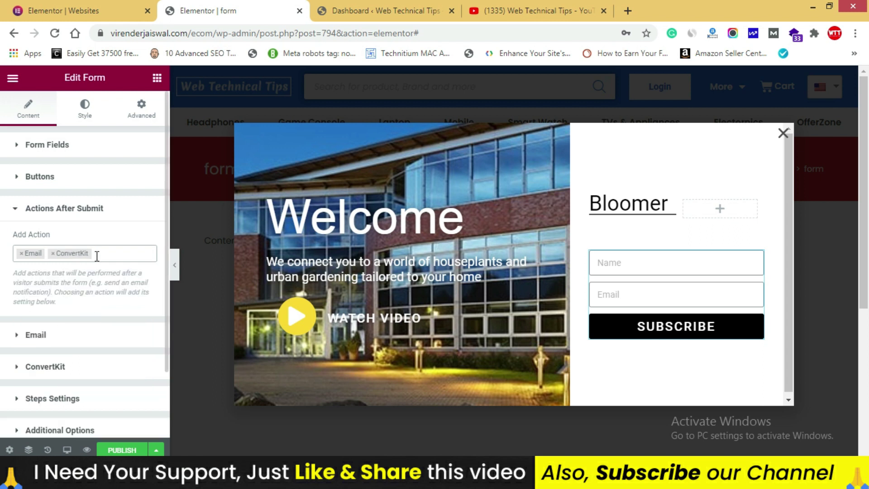
pyautogui.click(23, 367)
pyautogui.scroll(-3, 51, 343)
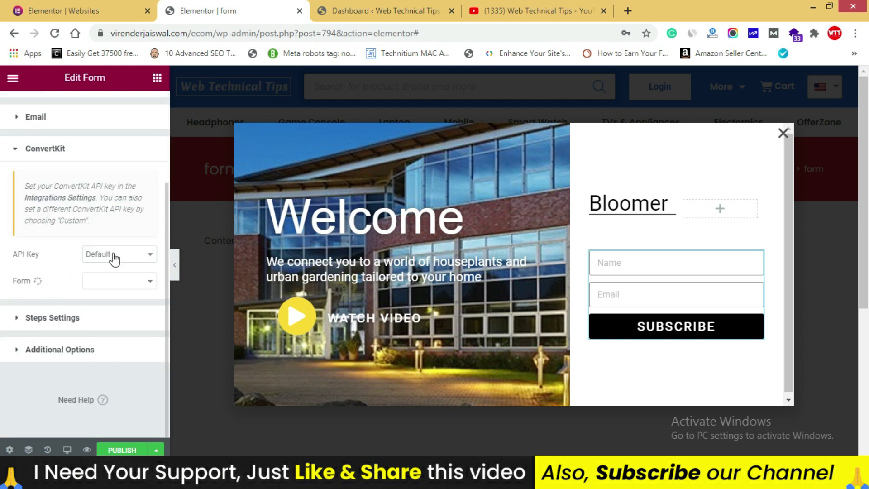
# Switch to the WordPress dashboard and open the Elementor settings page.
pyautogui.click(428, 11)
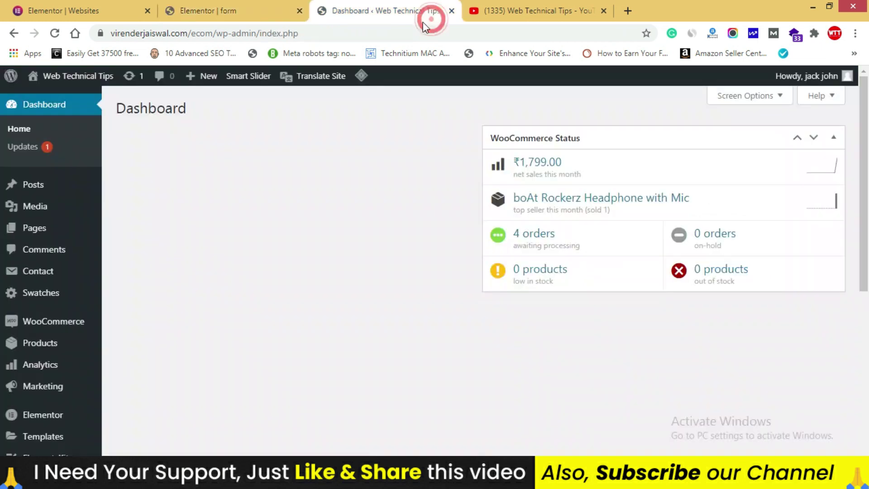
pyautogui.moveTo(48, 423)
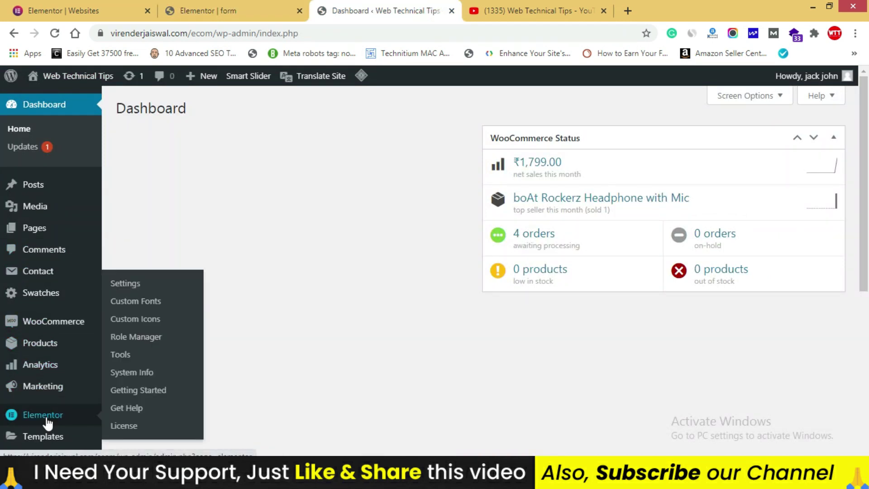
pyautogui.click(136, 285)
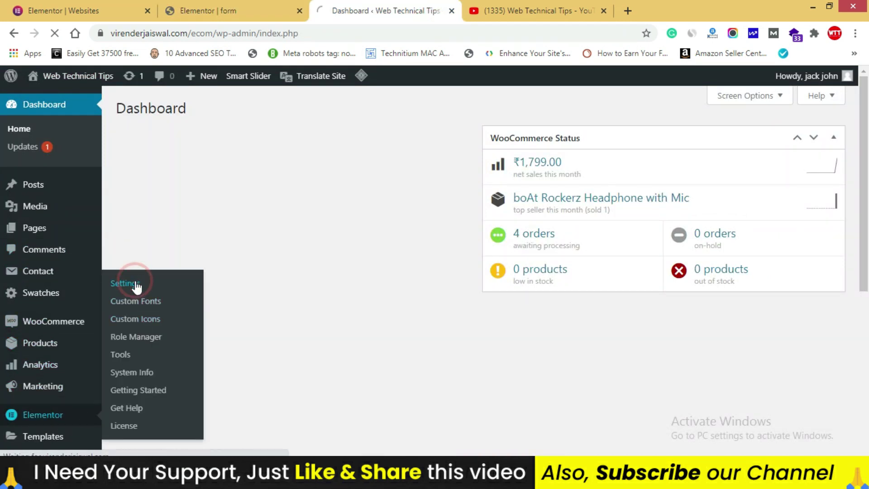